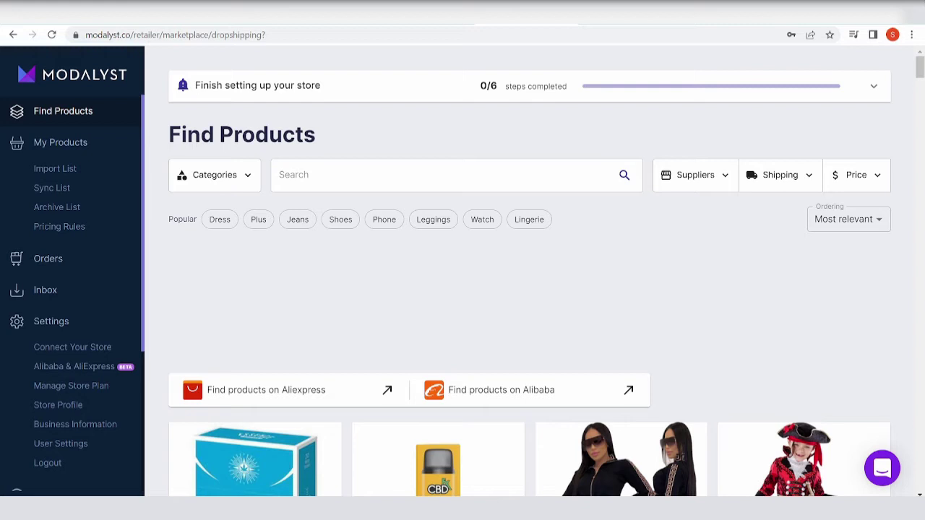
{"action": "scroll", "coordinate": [405, 291], "scroll_direction": "down", "scroll_amount": 8}
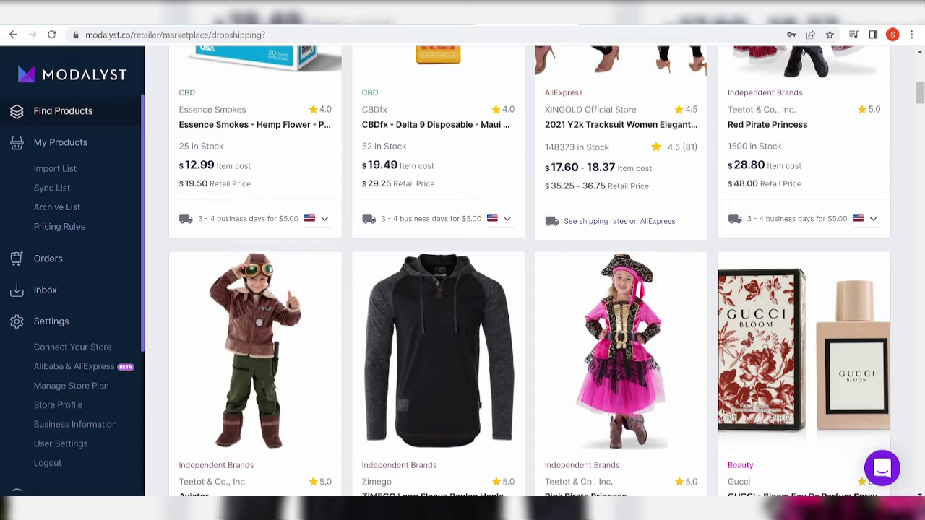
{"action": "scroll", "coordinate": [416, 407], "scroll_direction": "down", "scroll_amount": 10}
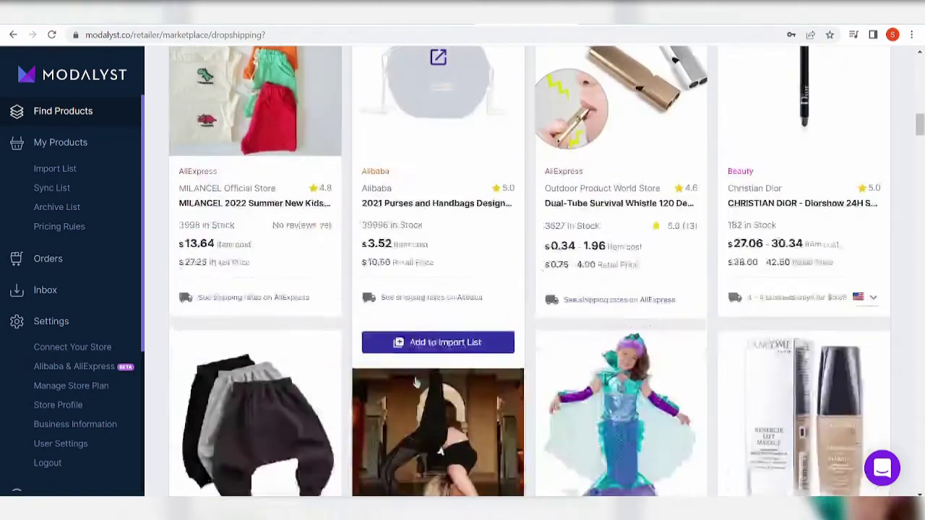
{"action": "scroll", "coordinate": [417, 393], "scroll_direction": "up", "scroll_amount": 5}
{"action": "scroll", "coordinate": [416, 393], "scroll_direction": "down", "scroll_amount": 8}
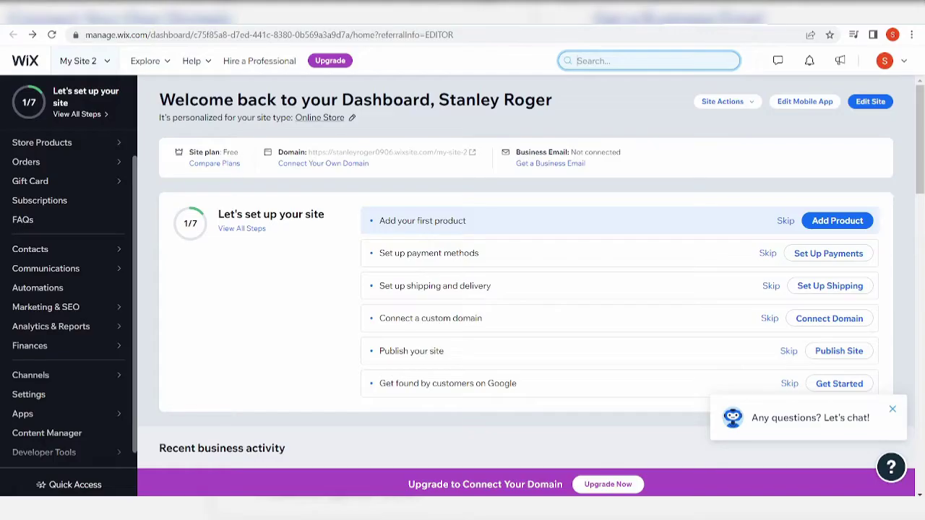
Step: Leave the Wix dashboard and open the T SHOP site in the Wix Editor
{"action": "mouse_move", "coordinate": [32, 415]}
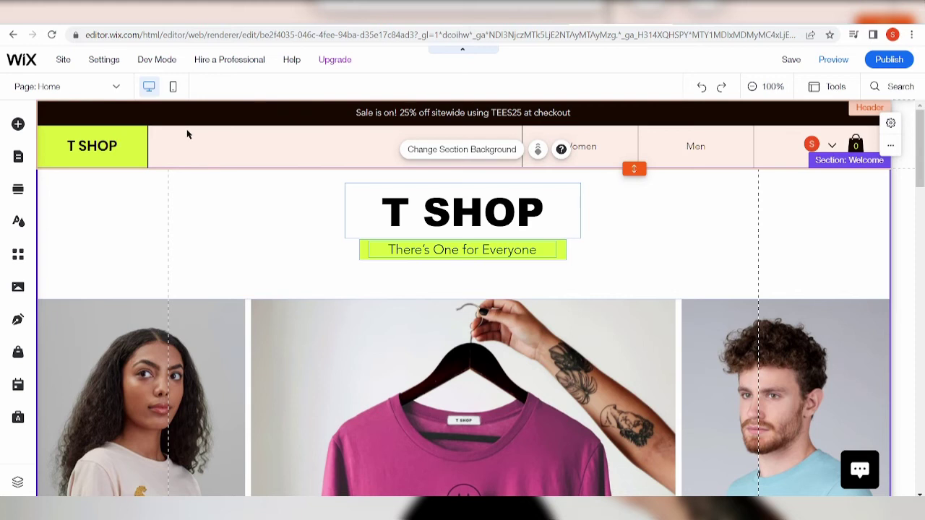
{"action": "scroll", "coordinate": [304, 287], "scroll_direction": "down", "scroll_amount": 3}
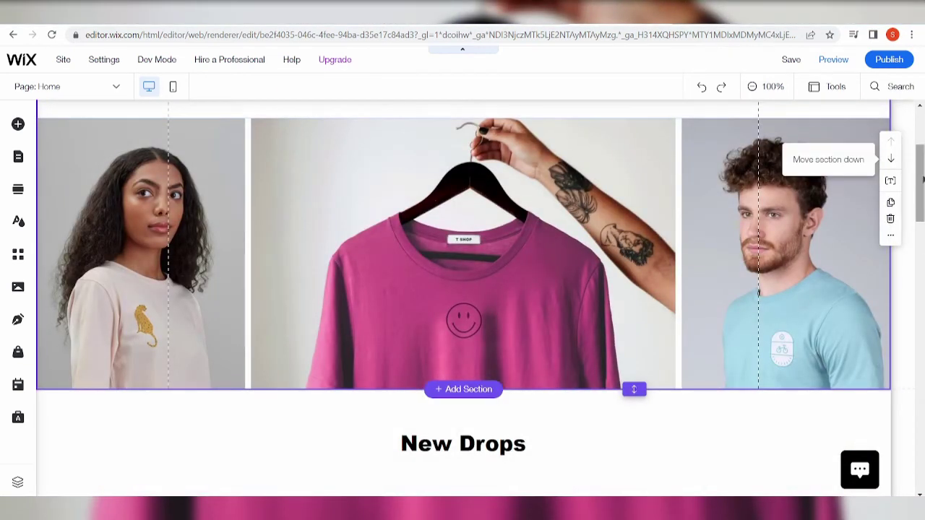
{"action": "scroll", "coordinate": [188, 365], "scroll_direction": "down", "scroll_amount": 3}
{"action": "scroll", "coordinate": [462, 296], "scroll_direction": "up", "scroll_amount": 7}
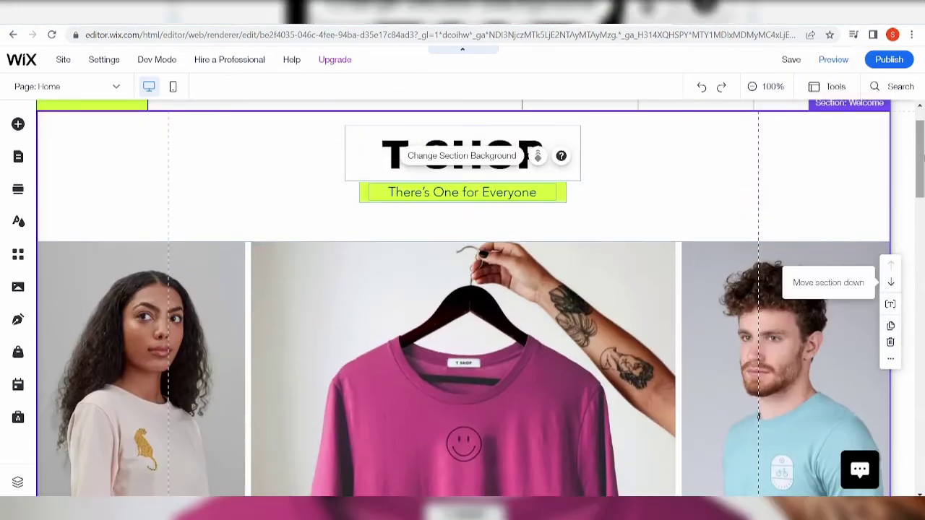
{"action": "scroll", "coordinate": [463, 296], "scroll_direction": "up", "scroll_amount": 1}
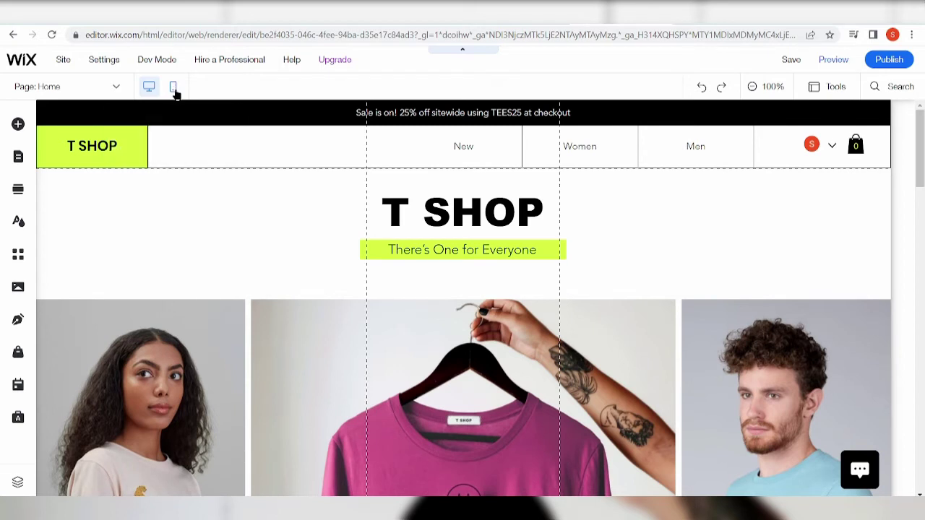
{"action": "scroll", "coordinate": [496, 234], "scroll_direction": "down", "scroll_amount": 4}
{"action": "scroll", "coordinate": [494, 276], "scroll_direction": "up", "scroll_amount": 4}
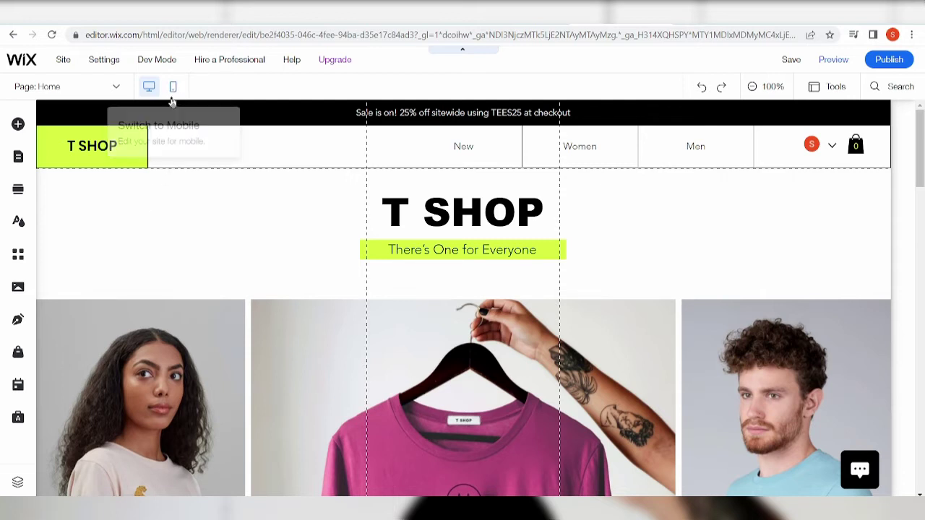
Step: Scroll down and back up through the T SHOP desktop home page
{"action": "scroll", "coordinate": [316, 221], "scroll_direction": "down", "scroll_amount": 5}
{"action": "scroll", "coordinate": [313, 218], "scroll_direction": "down", "scroll_amount": 9}
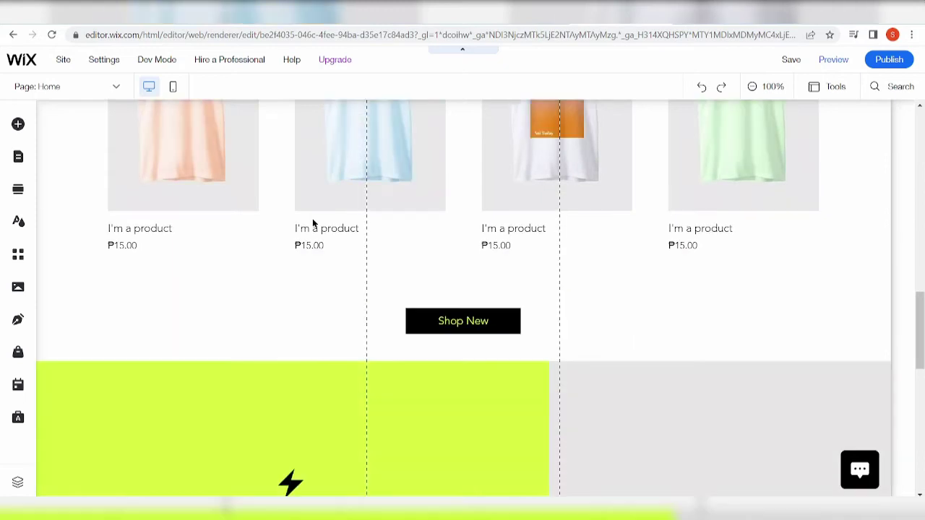
{"action": "scroll", "coordinate": [312, 219], "scroll_direction": "down", "scroll_amount": 2}
{"action": "scroll", "coordinate": [312, 221], "scroll_direction": "up", "scroll_amount": 12}
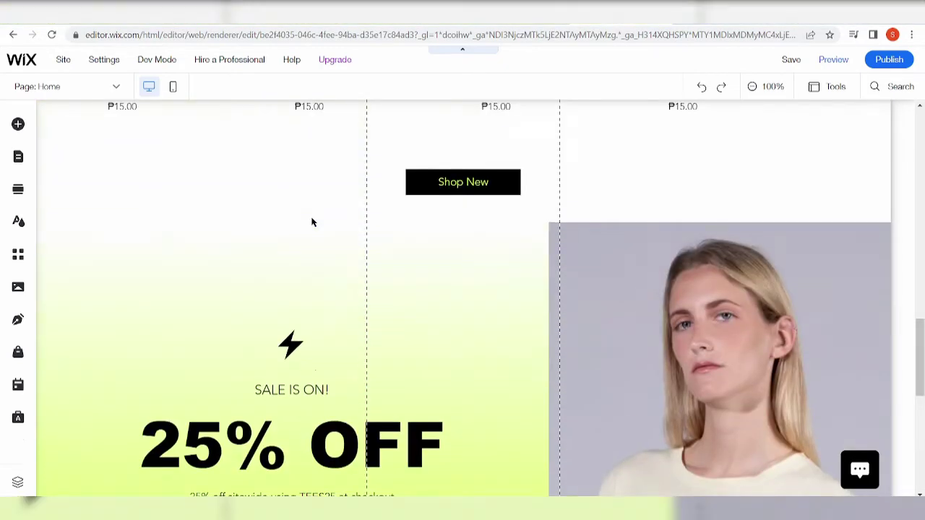
{"action": "scroll", "coordinate": [312, 216], "scroll_direction": "up", "scroll_amount": 3}
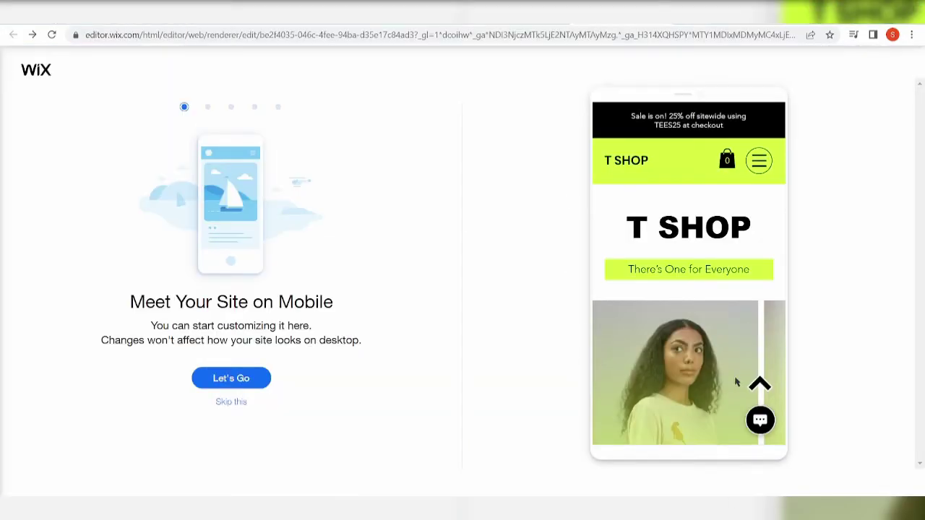
Step: Skip the mobile intro, scroll through T SHOP's mobile layout, then switch back to desktop
{"action": "left_click", "coordinate": [231, 402]}
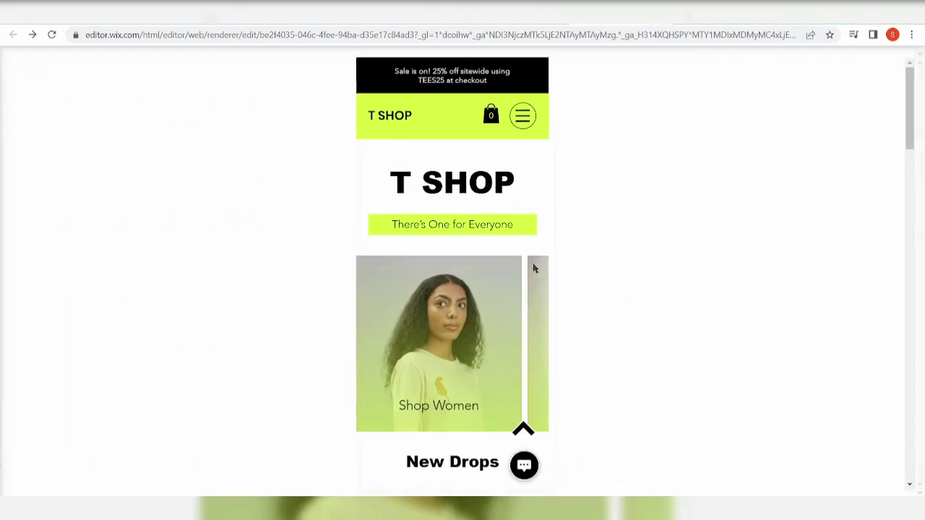
{"action": "scroll", "coordinate": [516, 364], "scroll_direction": "down", "scroll_amount": 5}
{"action": "scroll", "coordinate": [516, 364], "scroll_direction": "down", "scroll_amount": 3}
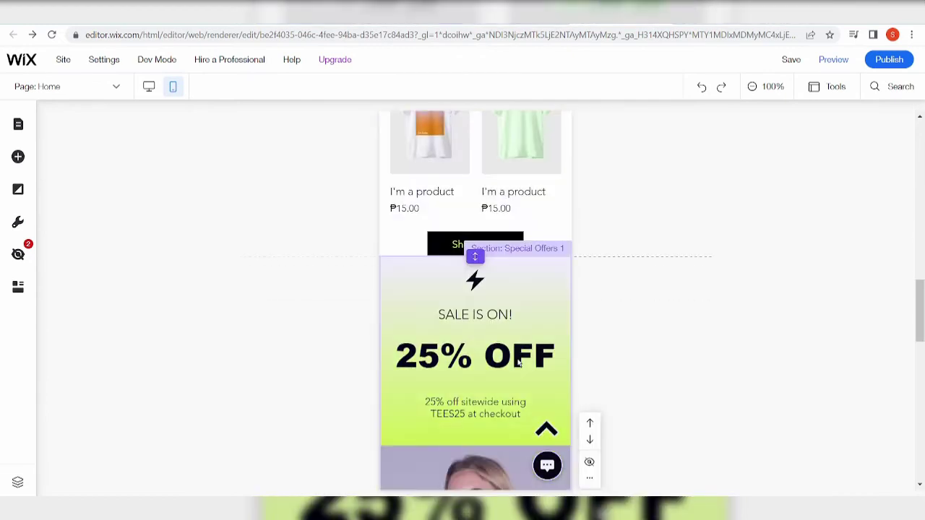
{"action": "scroll", "coordinate": [517, 363], "scroll_direction": "up", "scroll_amount": 15}
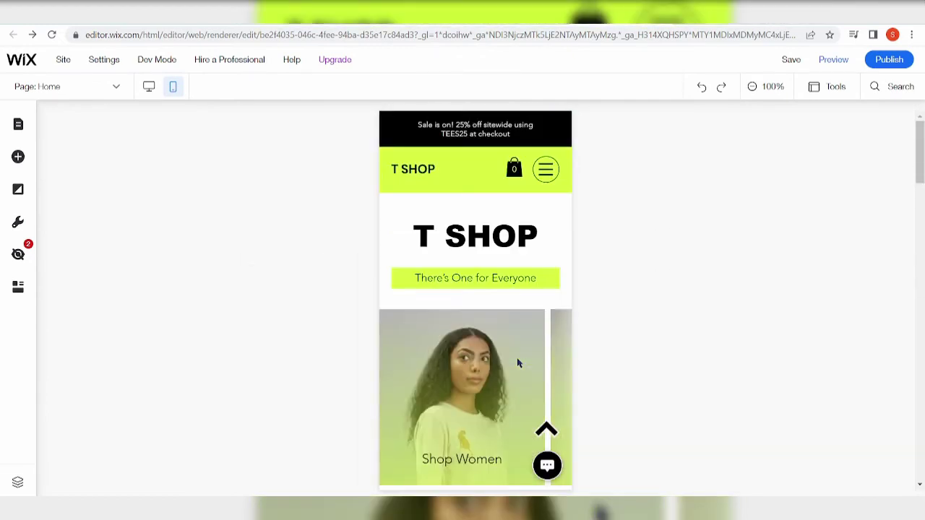
{"action": "scroll", "coordinate": [517, 364], "scroll_direction": "down", "scroll_amount": 8}
{"action": "scroll", "coordinate": [520, 350], "scroll_direction": "down", "scroll_amount": 5}
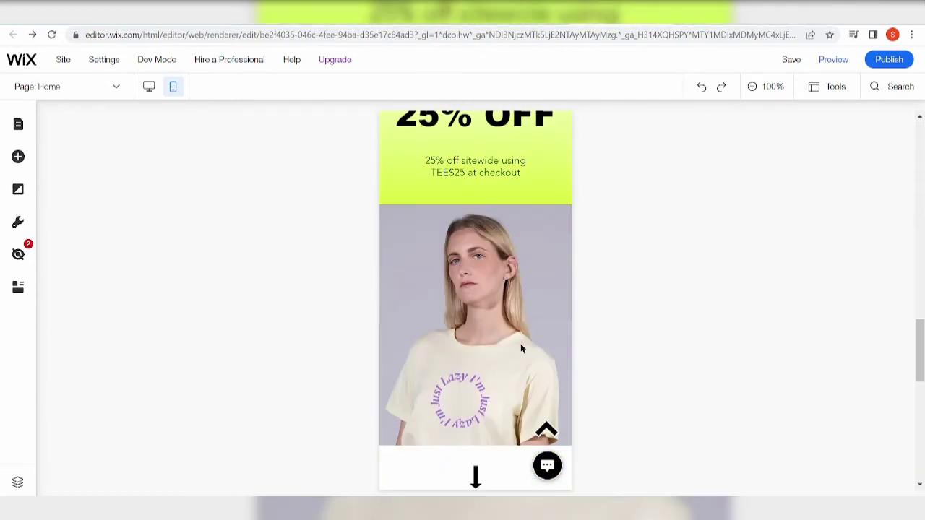
{"action": "scroll", "coordinate": [520, 347], "scroll_direction": "down", "scroll_amount": 5}
{"action": "scroll", "coordinate": [520, 346], "scroll_direction": "up", "scroll_amount": 3}
{"action": "scroll", "coordinate": [519, 346], "scroll_direction": "up", "scroll_amount": 15}
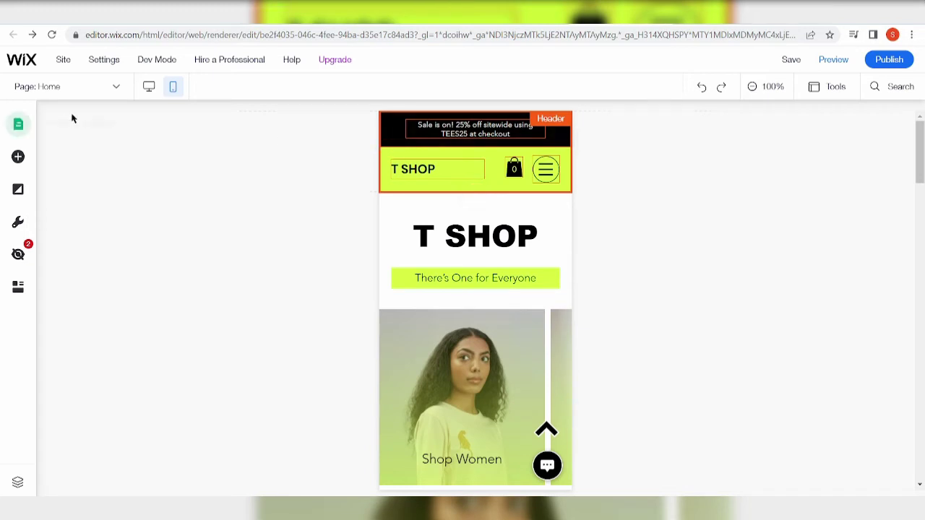
{"action": "left_click", "coordinate": [150, 90]}
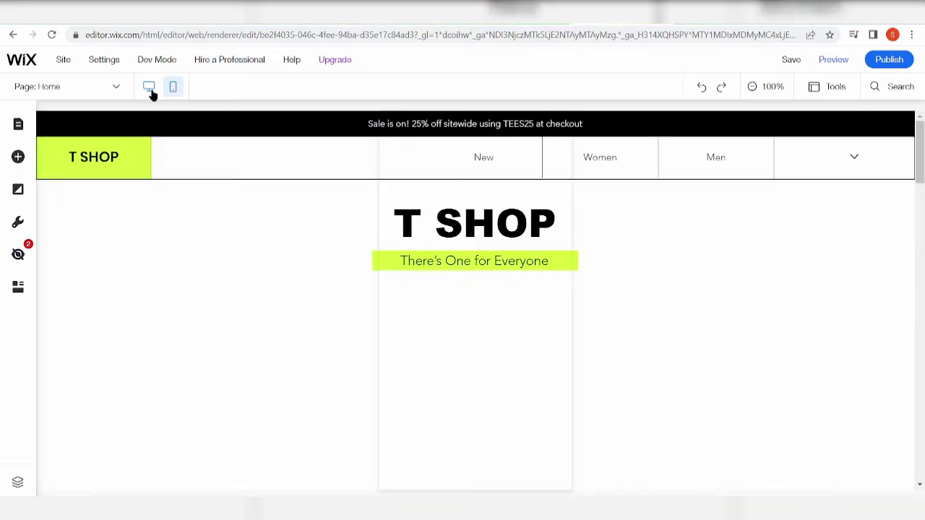
Step: Go to the site's Manage Apps list of installed apps in the dashboard
{"action": "scroll", "coordinate": [497, 228], "scroll_direction": "down", "scroll_amount": 4}
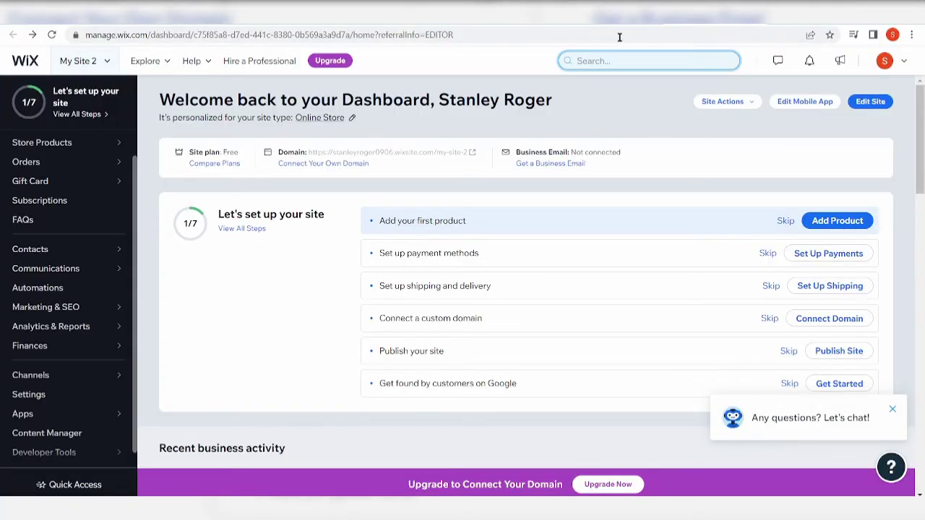
{"action": "left_click", "coordinate": [82, 412]}
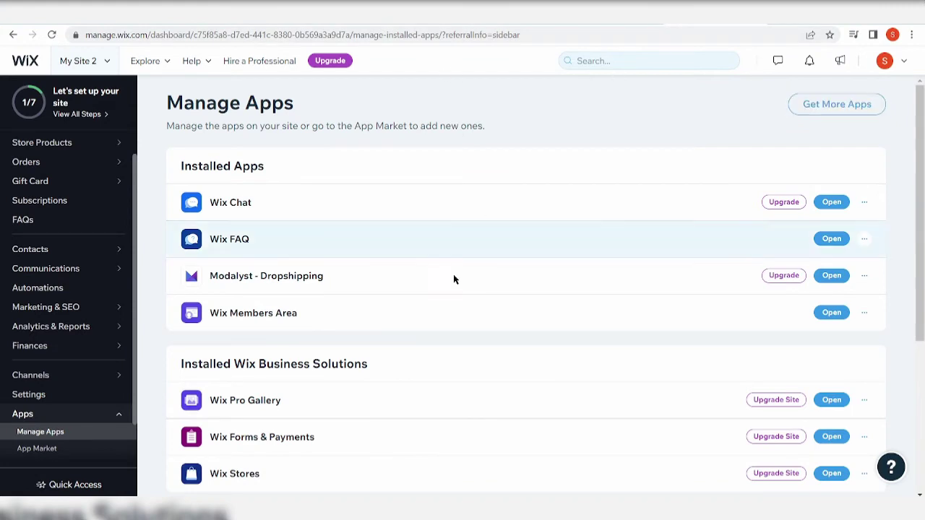
{"action": "scroll", "coordinate": [453, 274], "scroll_direction": "down", "scroll_amount": 4}
{"action": "scroll", "coordinate": [439, 330], "scroll_direction": "up", "scroll_amount": 4}
Step: Search the dashboard for Modalyst and open the Modalyst - Dropshipping app
{"action": "left_click", "coordinate": [654, 58]}
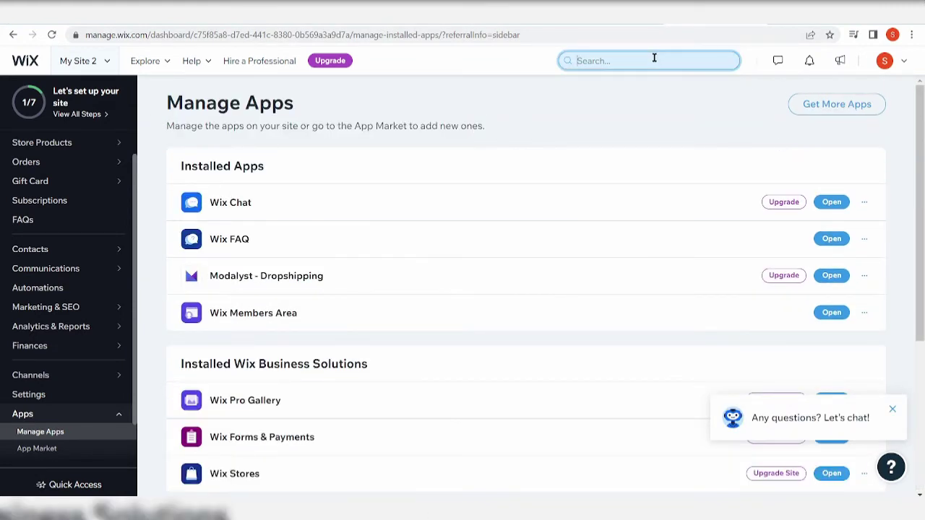
{"action": "type", "text": "mod"}
{"action": "key", "text": "BackSpace"}
{"action": "key", "text": "BackSpace"}
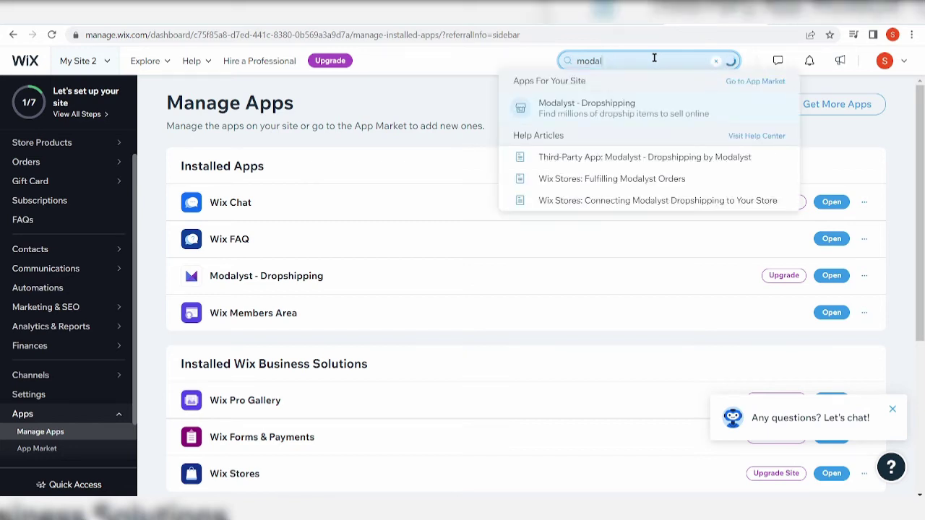
{"action": "type", "text": "yst"}
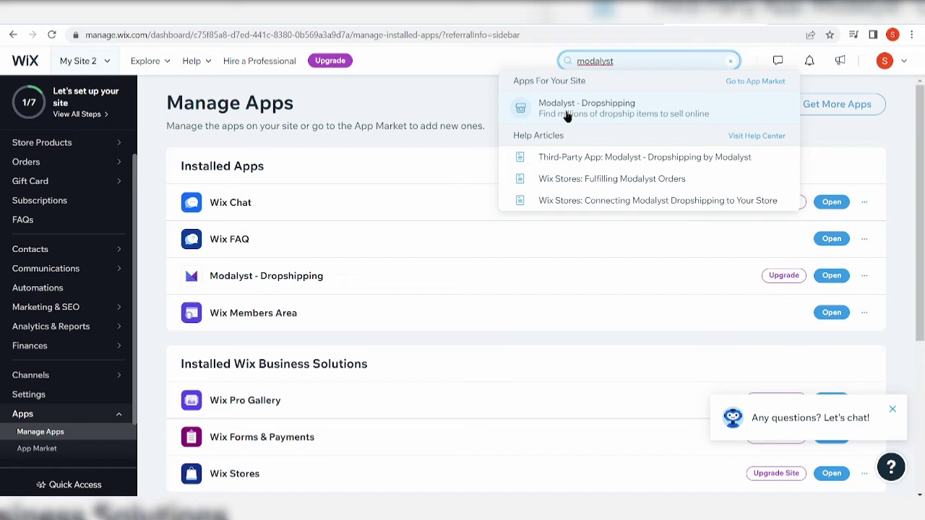
{"action": "left_click", "coordinate": [611, 117]}
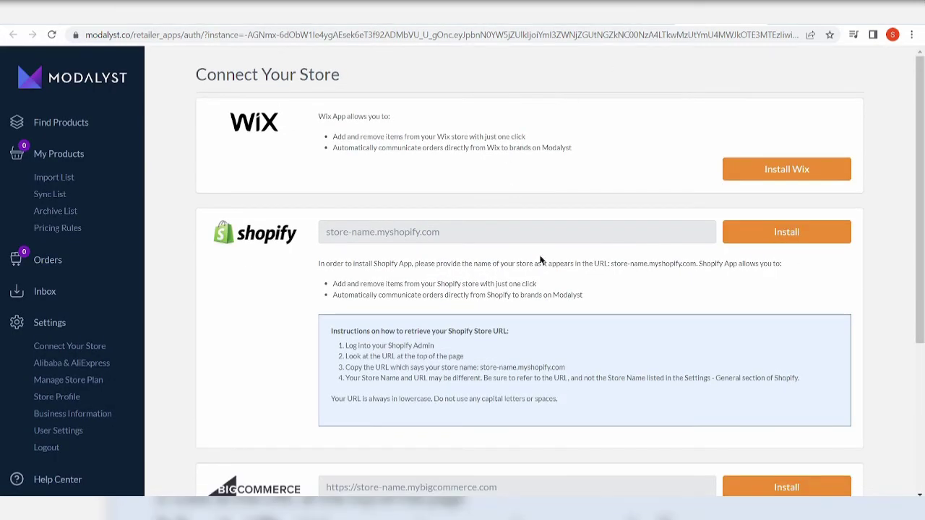
Step: Scroll Modalyst's Connect Your Store page listing Wix, Shopify and BigCommerce
{"action": "scroll", "coordinate": [541, 260], "scroll_direction": "down", "scroll_amount": 3}
{"action": "scroll", "coordinate": [540, 260], "scroll_direction": "up", "scroll_amount": 3}
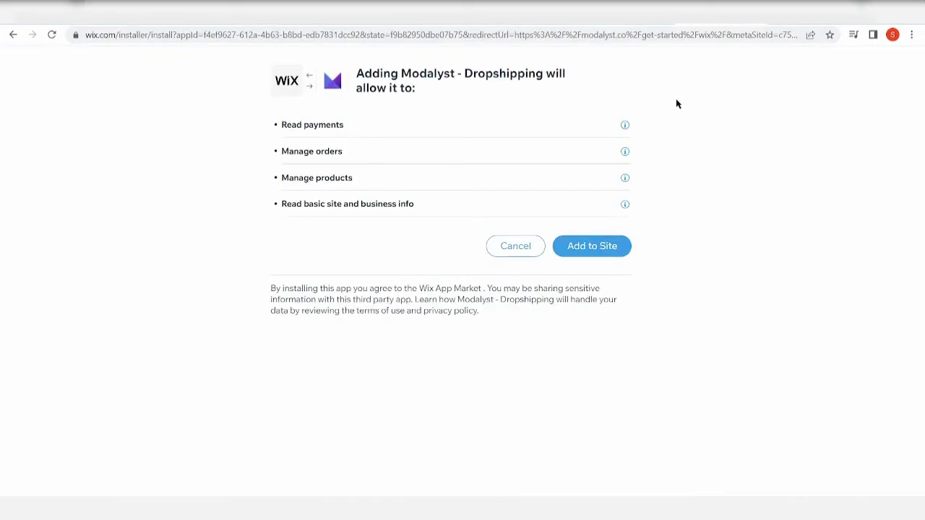
Step: Grant Modalyst - Dropshipping access to payments, orders, products and site info with Add to Site
{"action": "left_click", "coordinate": [595, 254]}
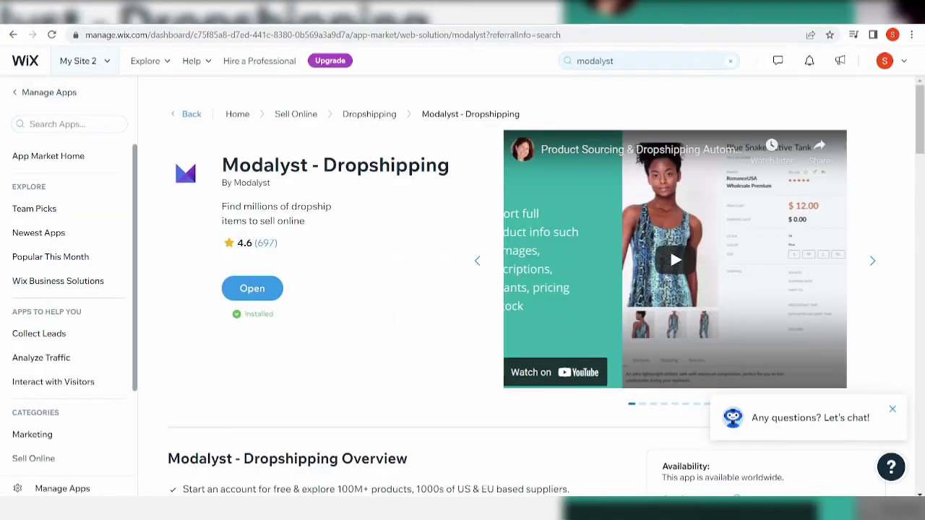
Step: Scroll the Modalyst listing, then go to the App Market home page
{"action": "scroll", "coordinate": [365, 350], "scroll_direction": "down", "scroll_amount": 3}
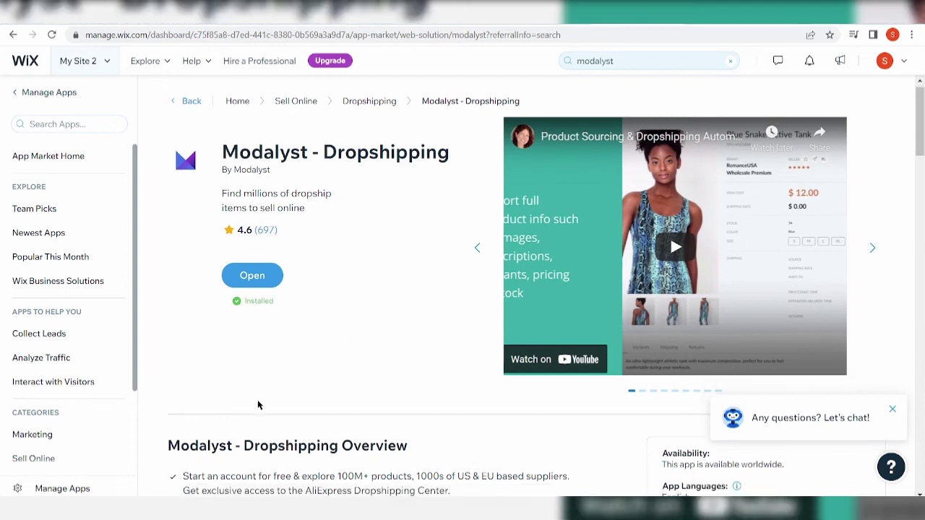
{"action": "scroll", "coordinate": [52, 380], "scroll_direction": "down", "scroll_amount": 2}
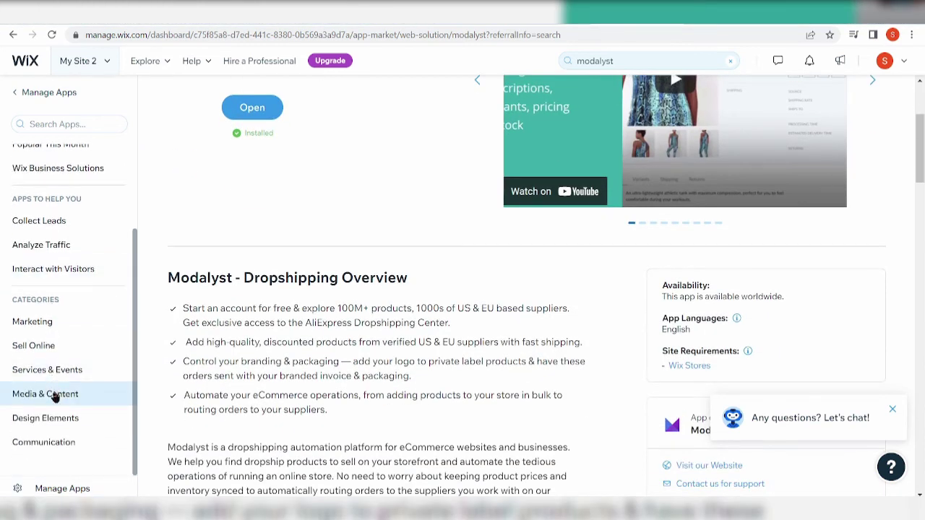
{"action": "scroll", "coordinate": [53, 398], "scroll_direction": "up", "scroll_amount": 2}
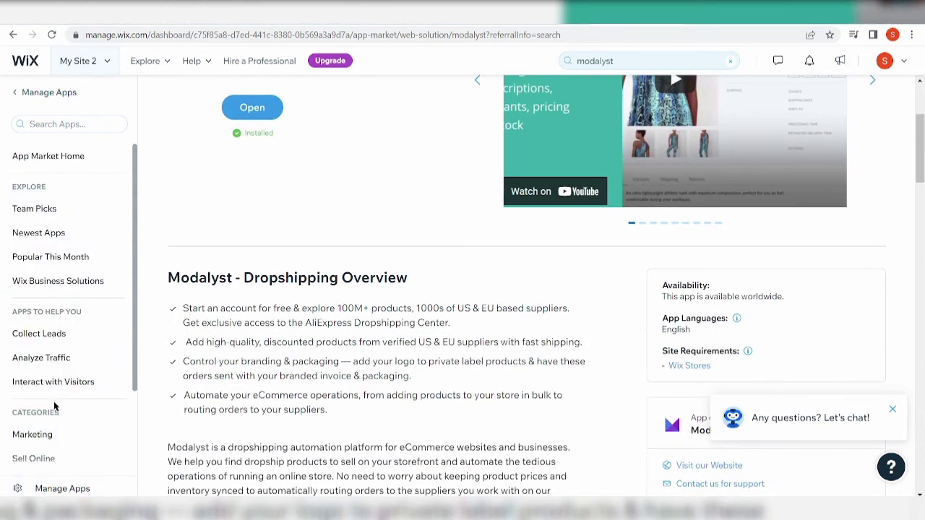
{"action": "left_click", "coordinate": [68, 165]}
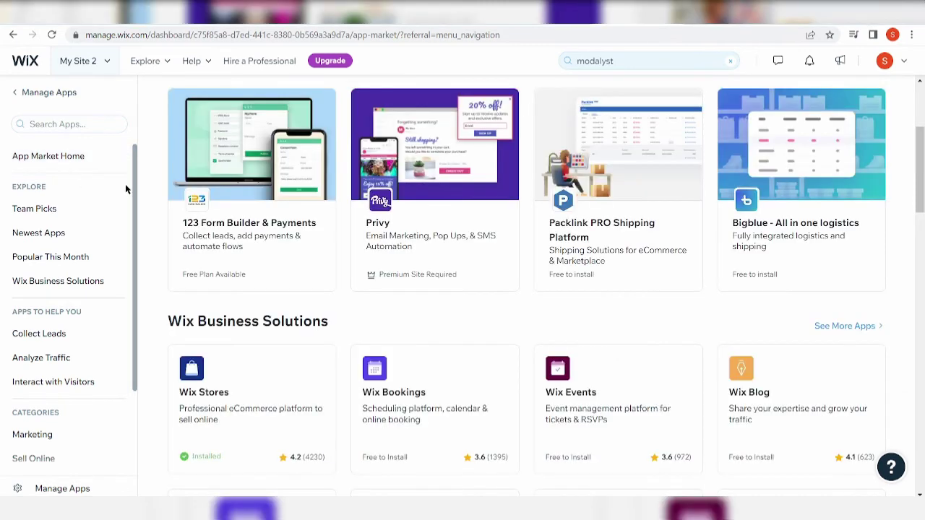
Step: Browse the App Market listings, then go to Manage Apps
{"action": "scroll", "coordinate": [733, 335], "scroll_direction": "down", "scroll_amount": 4}
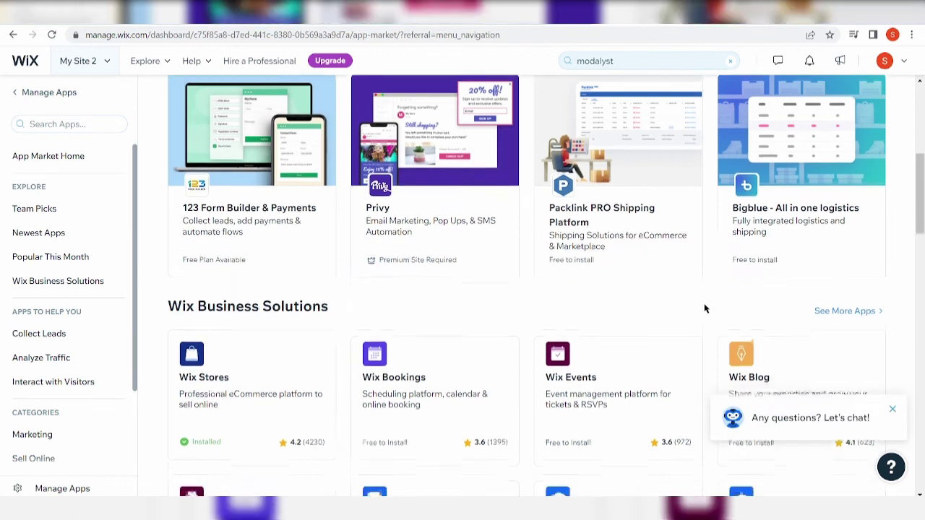
{"action": "scroll", "coordinate": [703, 302], "scroll_direction": "down", "scroll_amount": 6}
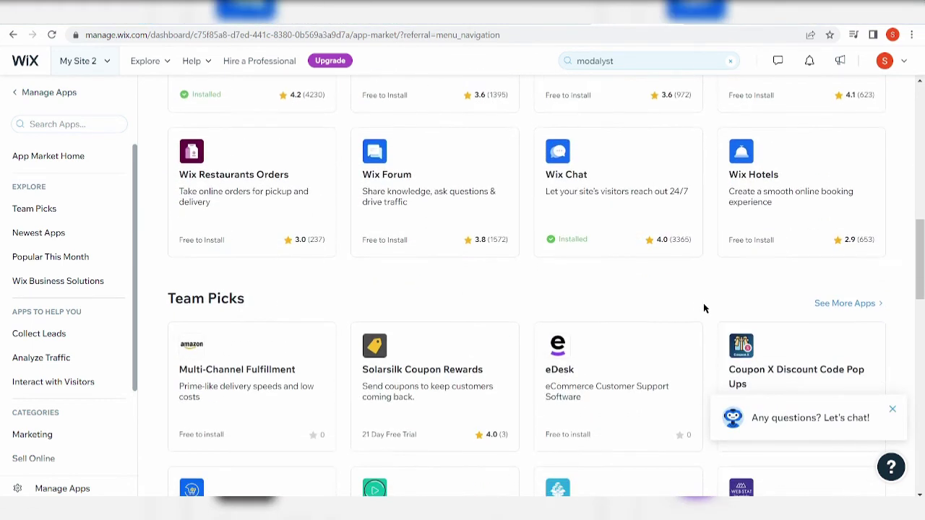
{"action": "left_click", "coordinate": [45, 93]}
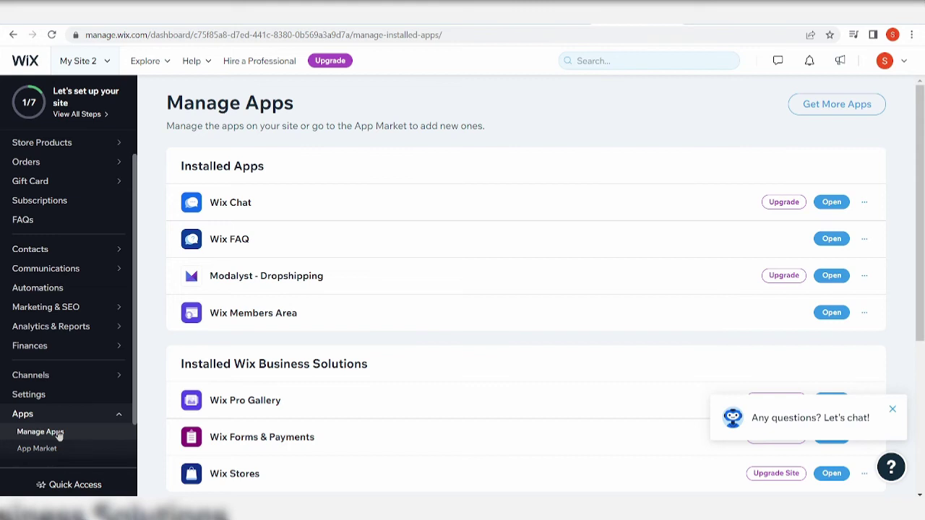
Step: Scroll Manage Apps to confirm Modalyst - Dropshipping is listed beside Wix Chat and Wix FAQ
{"action": "scroll", "coordinate": [266, 396], "scroll_direction": "down", "scroll_amount": 3}
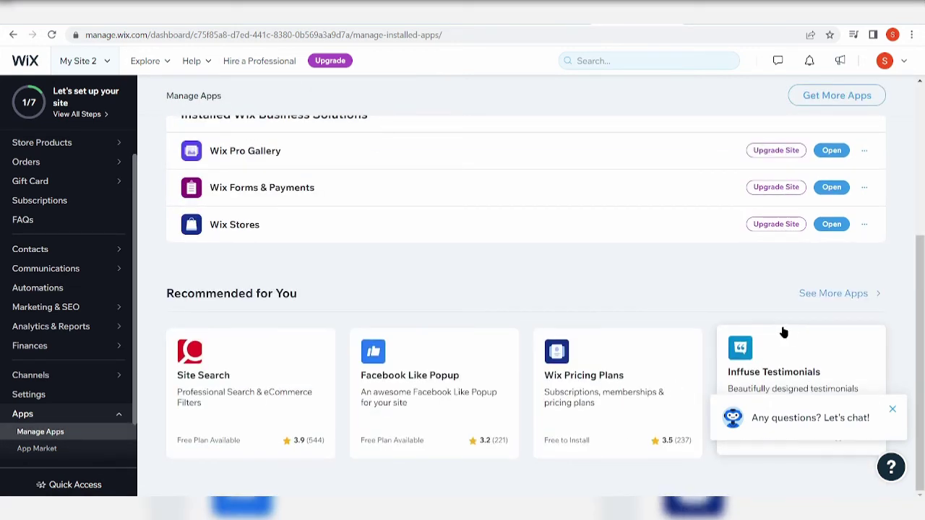
{"action": "scroll", "coordinate": [752, 336], "scroll_direction": "up", "scroll_amount": 3}
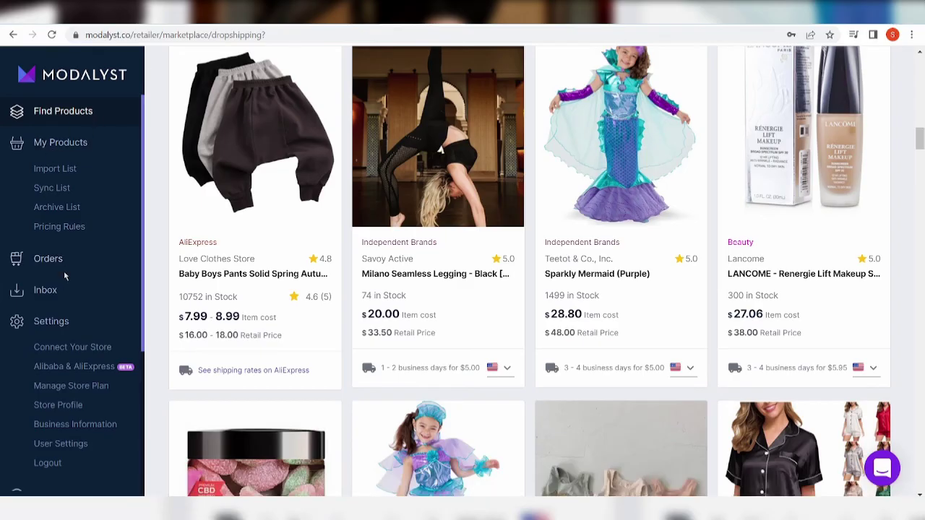
Step: Open Modalyst's Import List under My Products, then go back to Find Products
{"action": "left_click", "coordinate": [54, 148]}
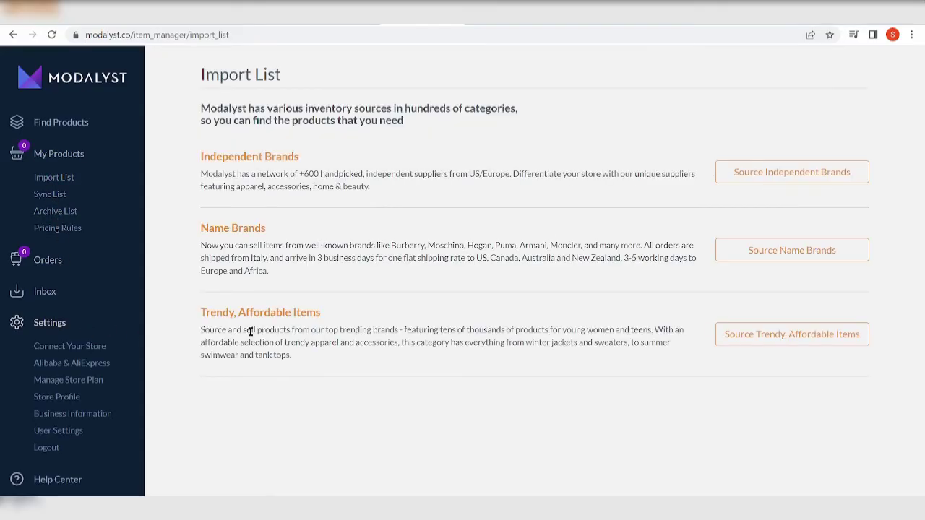
{"action": "left_click", "coordinate": [58, 127]}
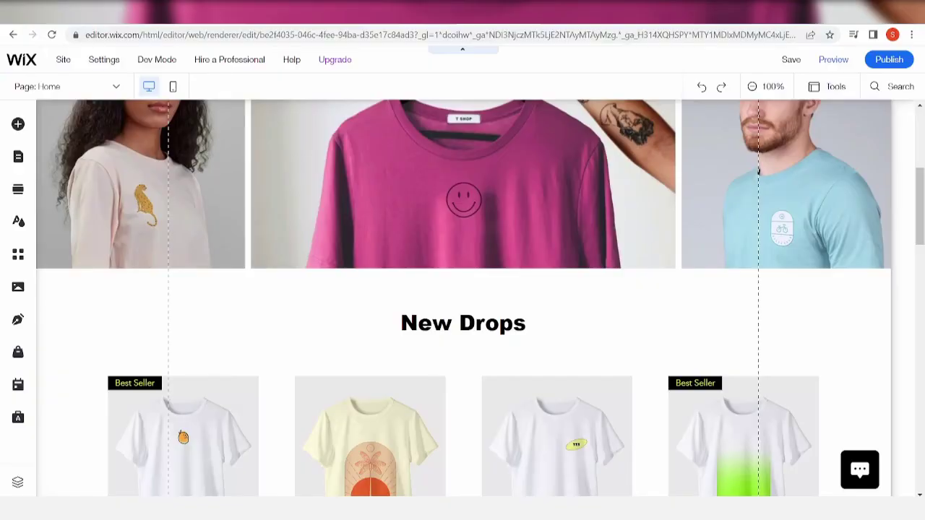
Step: Scroll back to the T SHOP header and publish the site live from the editor
{"action": "scroll", "coordinate": [620, 192], "scroll_direction": "up", "scroll_amount": 3}
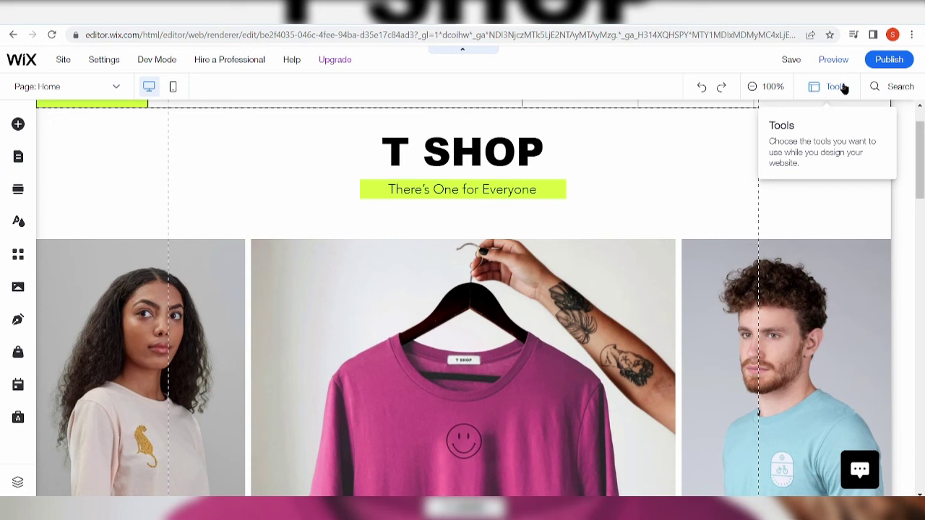
{"action": "left_click", "coordinate": [889, 60]}
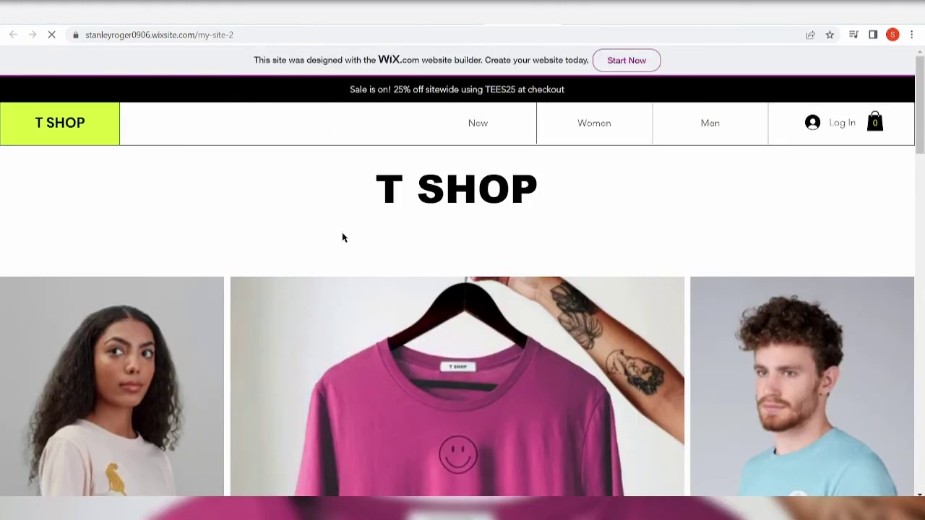
Step: Scroll down through the sections of the live T SHOP site
{"action": "scroll", "coordinate": [362, 305], "scroll_direction": "down", "scroll_amount": 5}
{"action": "scroll", "coordinate": [362, 305], "scroll_direction": "down", "scroll_amount": 10}
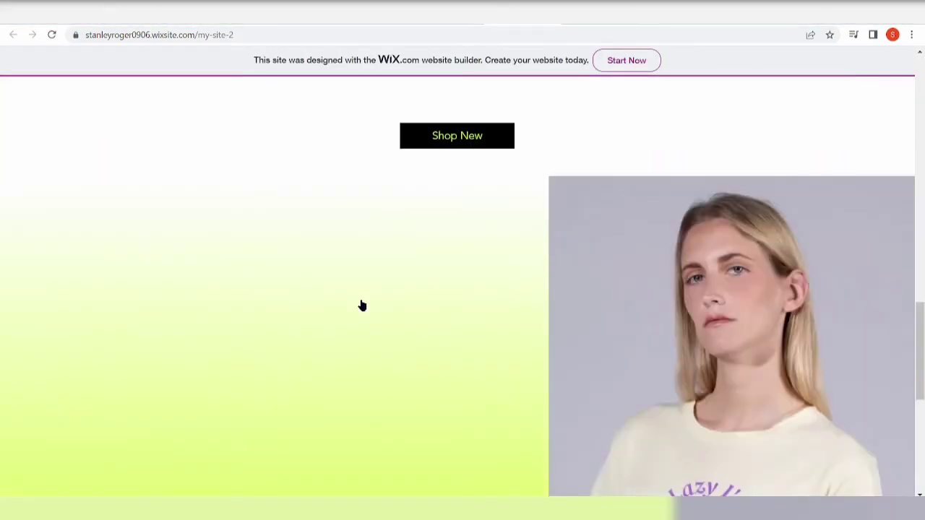
{"action": "scroll", "coordinate": [396, 276], "scroll_direction": "down", "scroll_amount": 5}
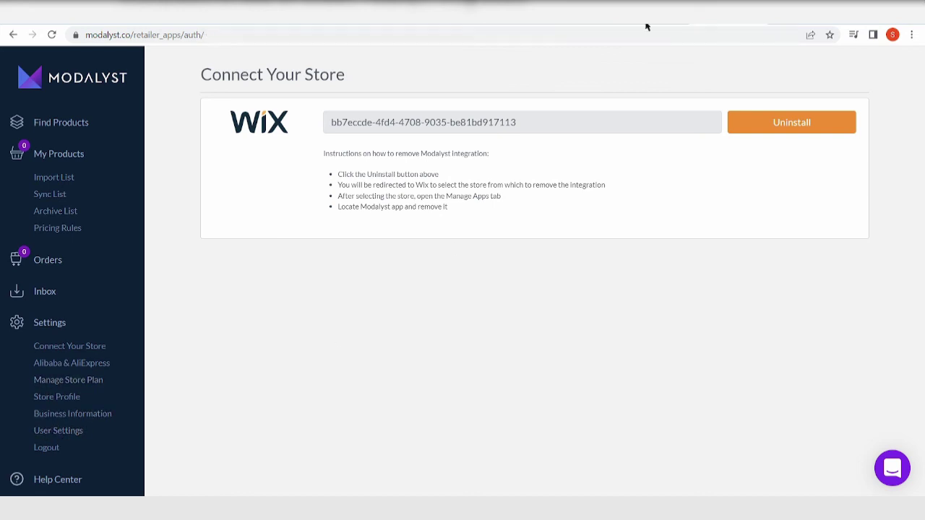
Step: Go to Modalyst's product marketplace via Find Products
{"action": "left_click", "coordinate": [29, 124]}
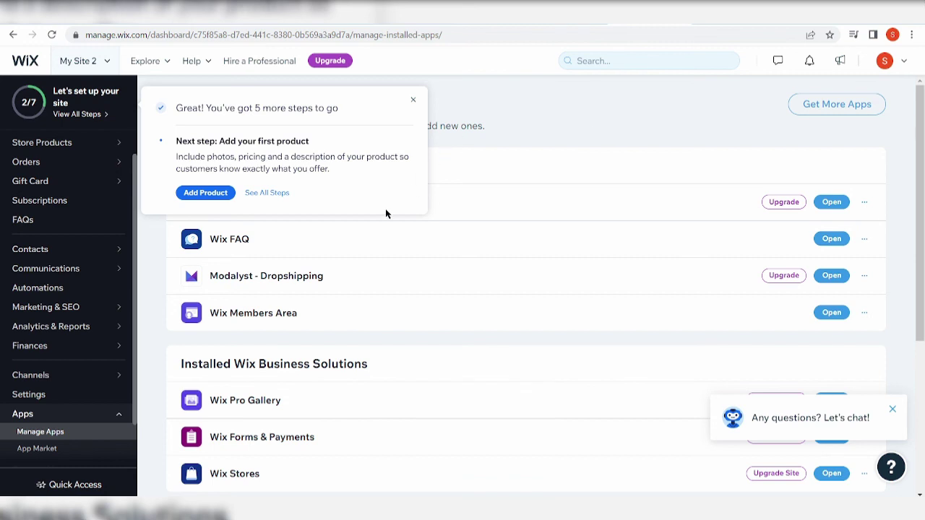
Step: Open the store's Products page, dismiss the physical-or-digital tip, and browse the 16 products
{"action": "left_click", "coordinate": [216, 193]}
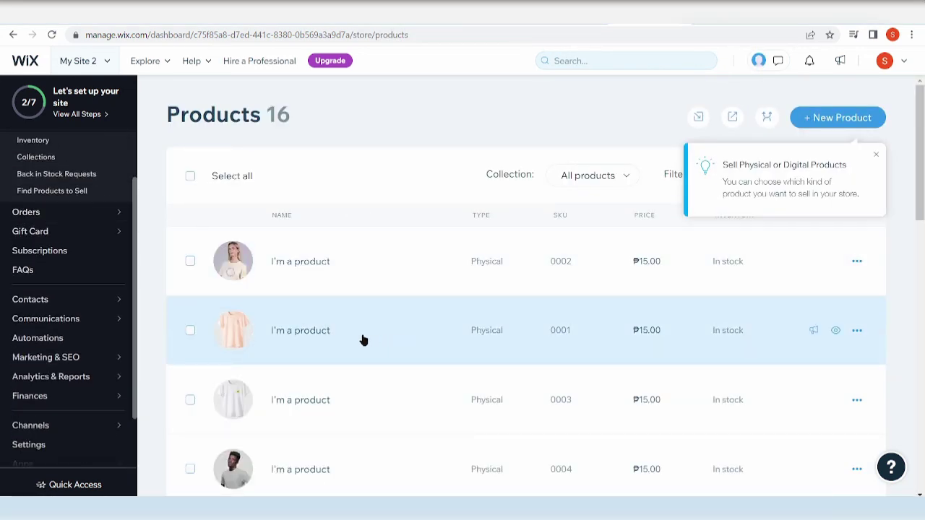
{"action": "scroll", "coordinate": [322, 328], "scroll_direction": "down", "scroll_amount": 4}
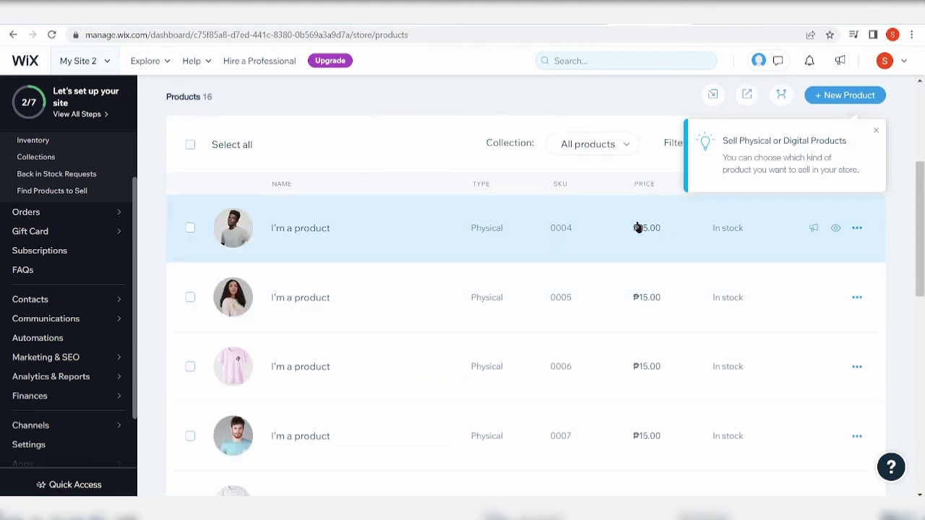
{"action": "left_click", "coordinate": [876, 135]}
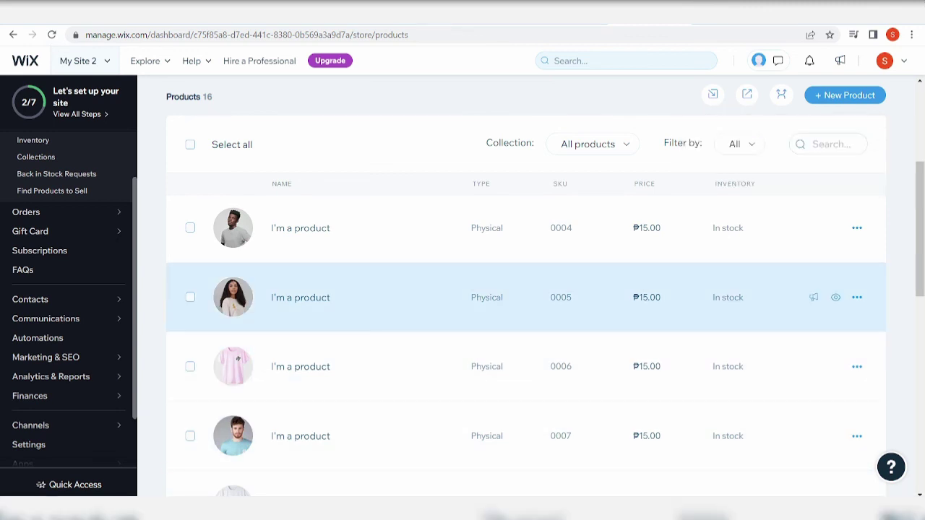
{"action": "scroll", "coordinate": [44, 332], "scroll_direction": "down", "scroll_amount": 1}
{"action": "mouse_move", "coordinate": [45, 291]}
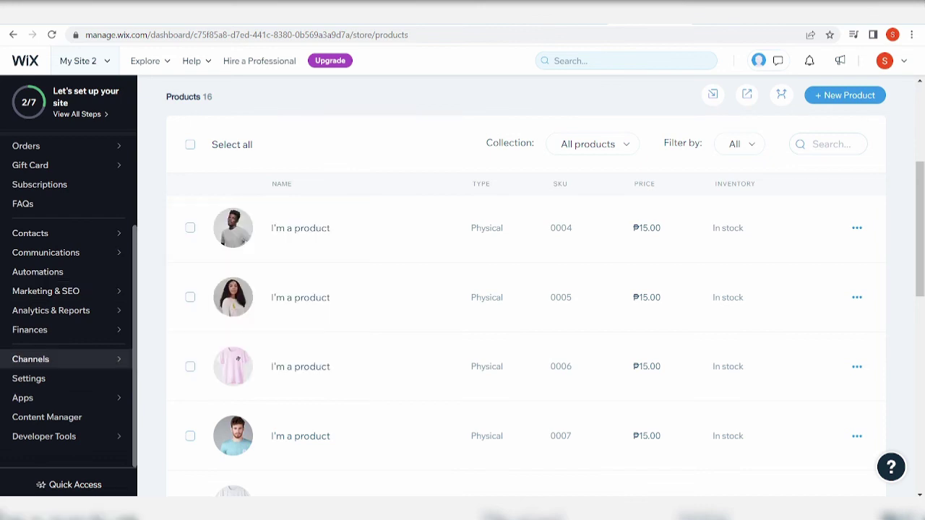
Step: Open Modalyst - Dropshipping's options in Manage Apps and select part of the connected Wix ID
{"action": "left_click", "coordinate": [64, 401]}
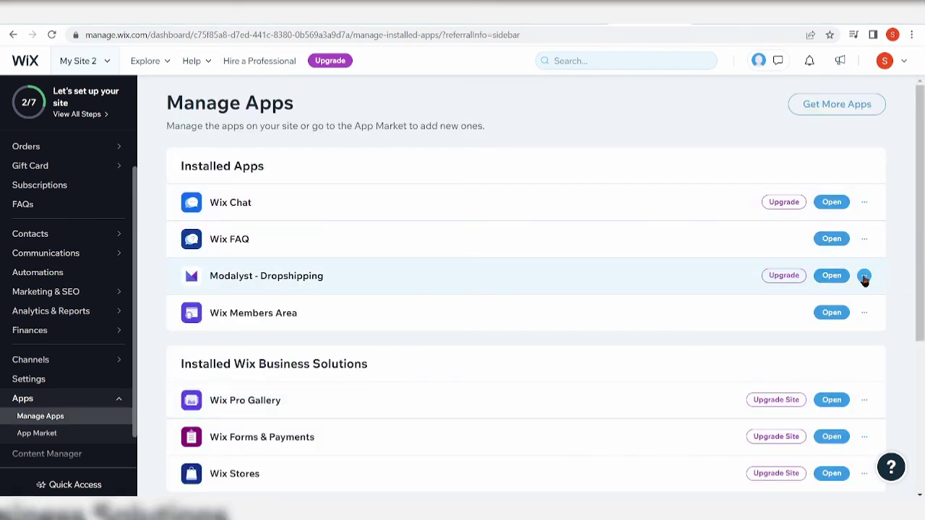
{"action": "left_click", "coordinate": [865, 275]}
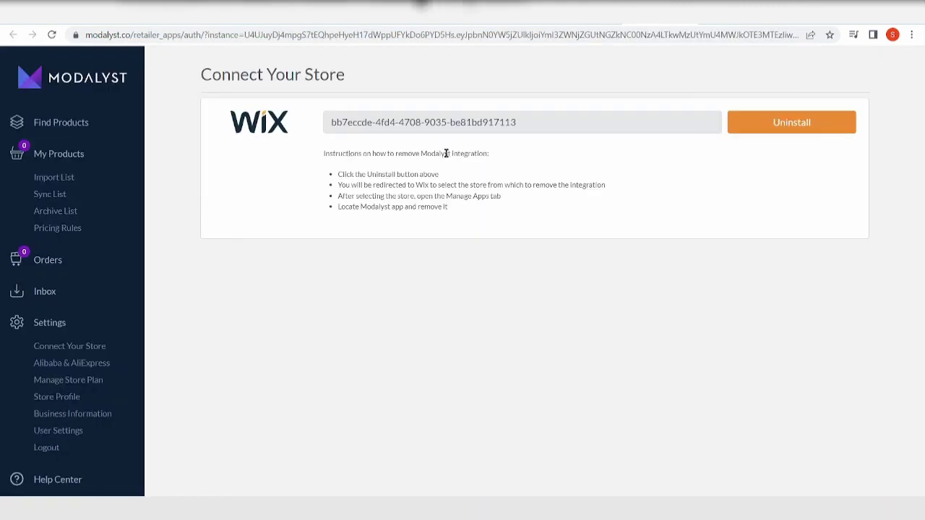
{"action": "double_click", "coordinate": [448, 122]}
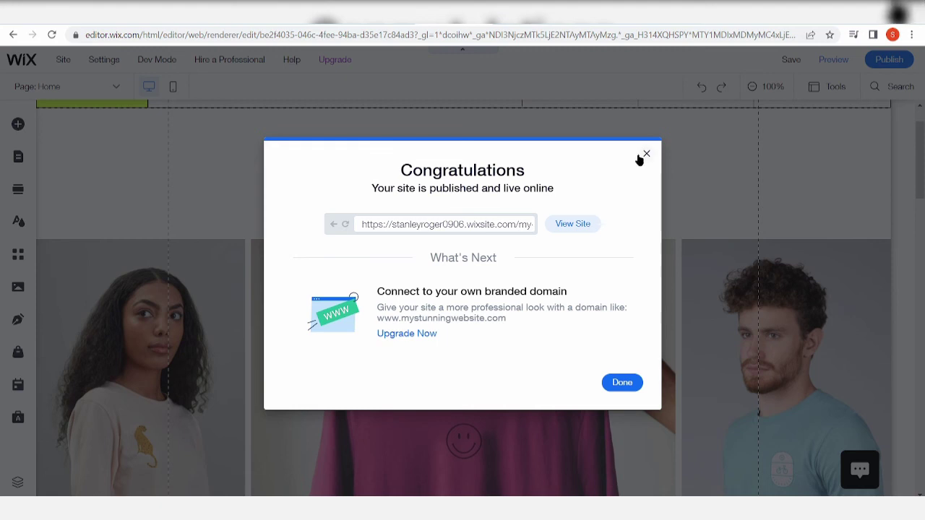
Step: Dismiss the Congratulations notice confirming the T SHOP site is published
{"action": "left_click", "coordinate": [645, 154]}
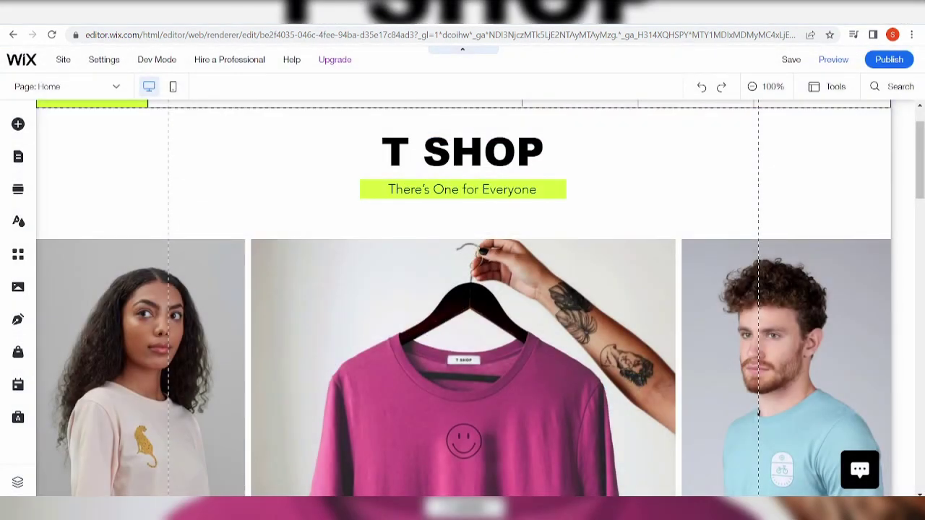